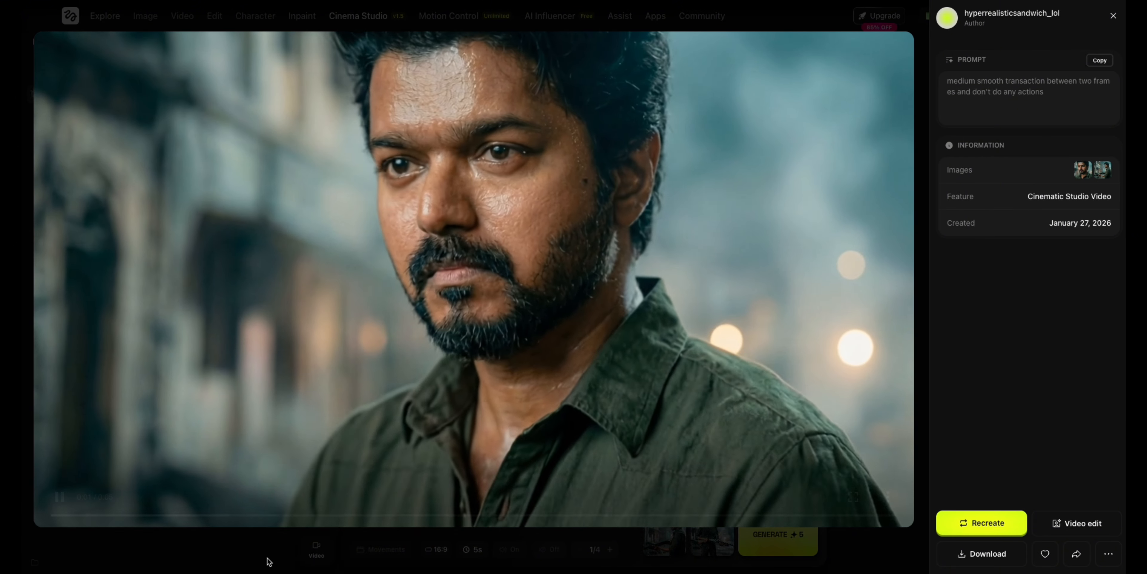
Step: Generate a transition clip from the side-profile shotgun image to the front-facing shotgun image, and preview the existing close-up clip
left_click(269, 557)
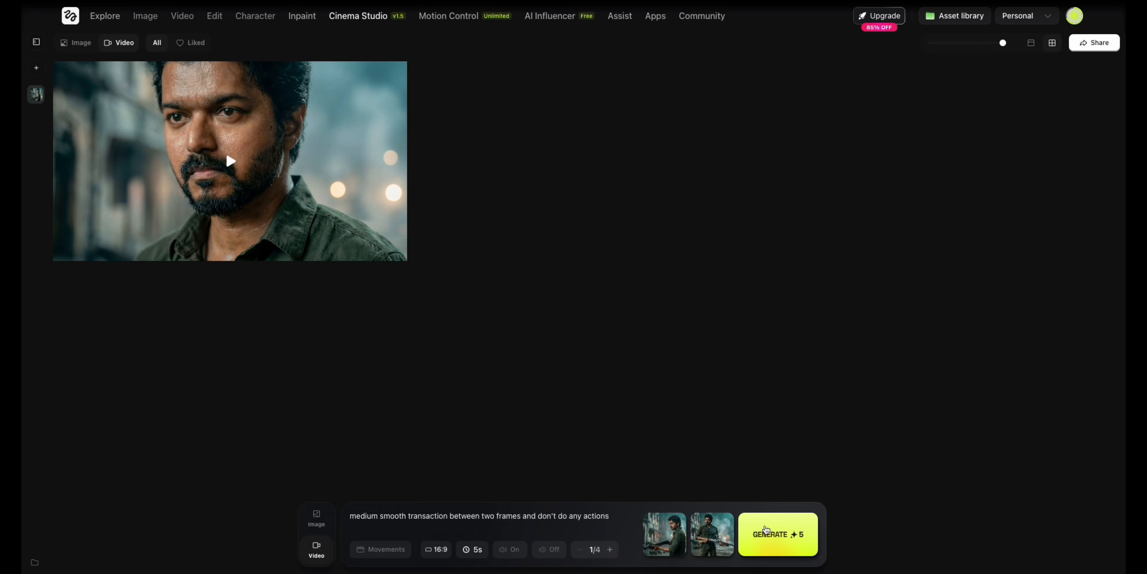
left_click(780, 536)
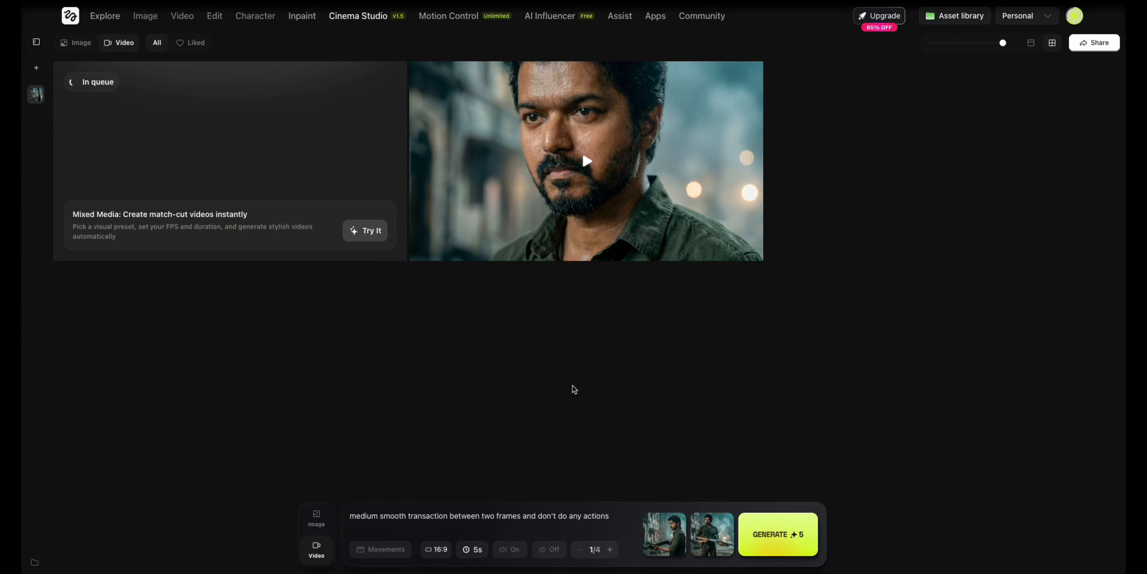
left_click(587, 195)
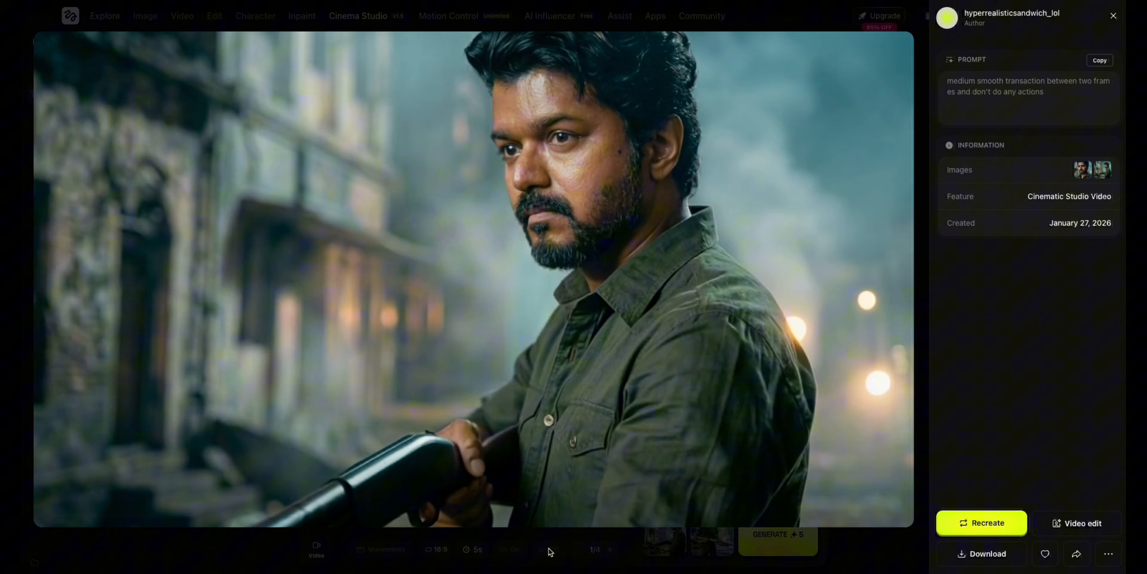
left_click(549, 566)
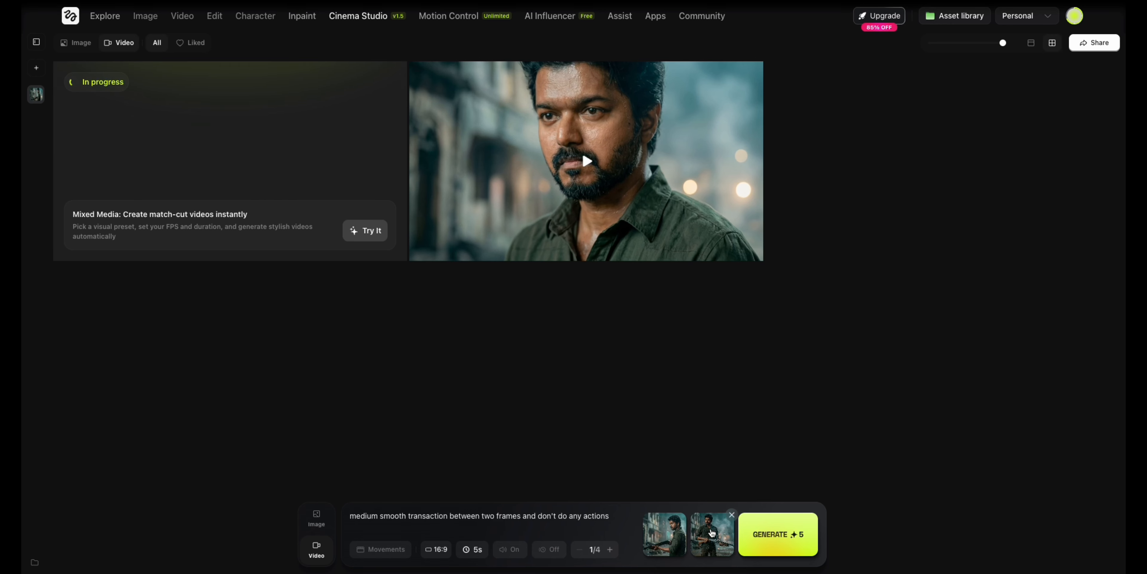
mouse_move(684, 527)
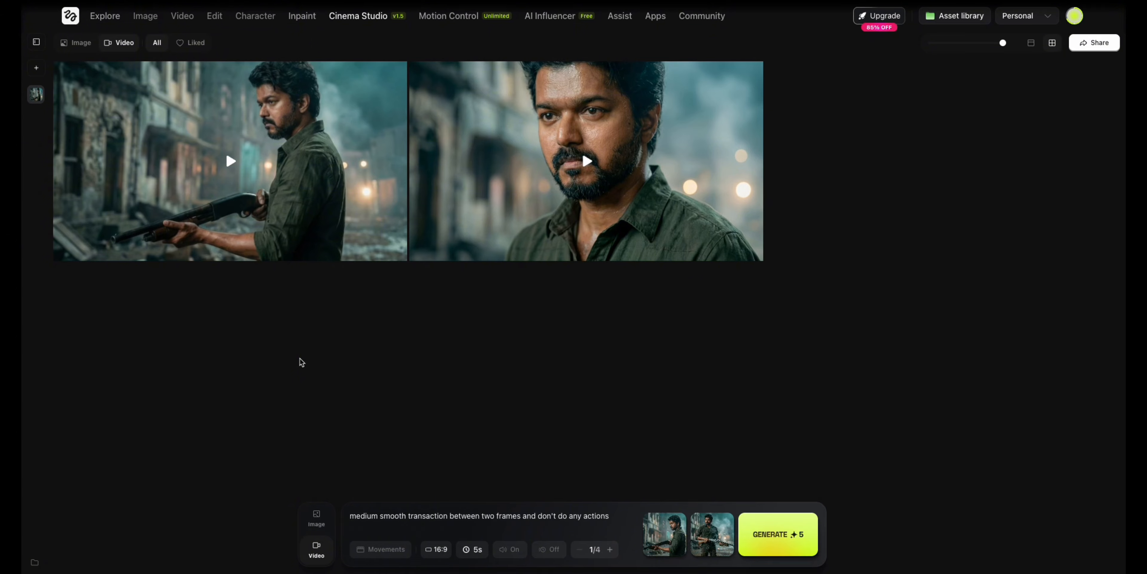
mouse_move(249, 177)
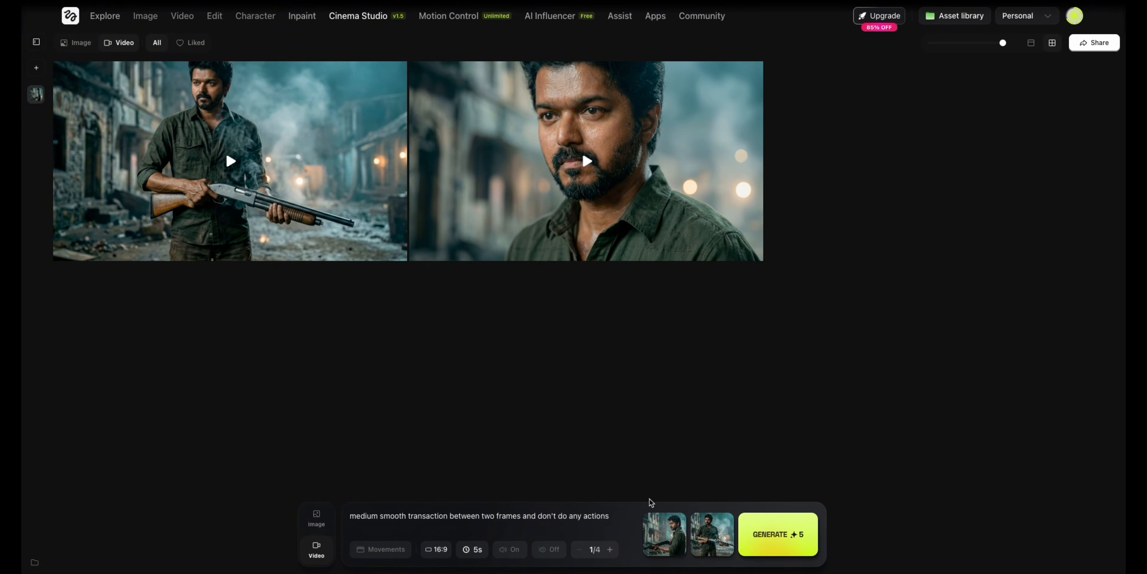
Step: Generate a transition clip with the front-facing shotgun image as start frame and the high-angle shotgun image as end frame
left_click(680, 520)
left_click(668, 539)
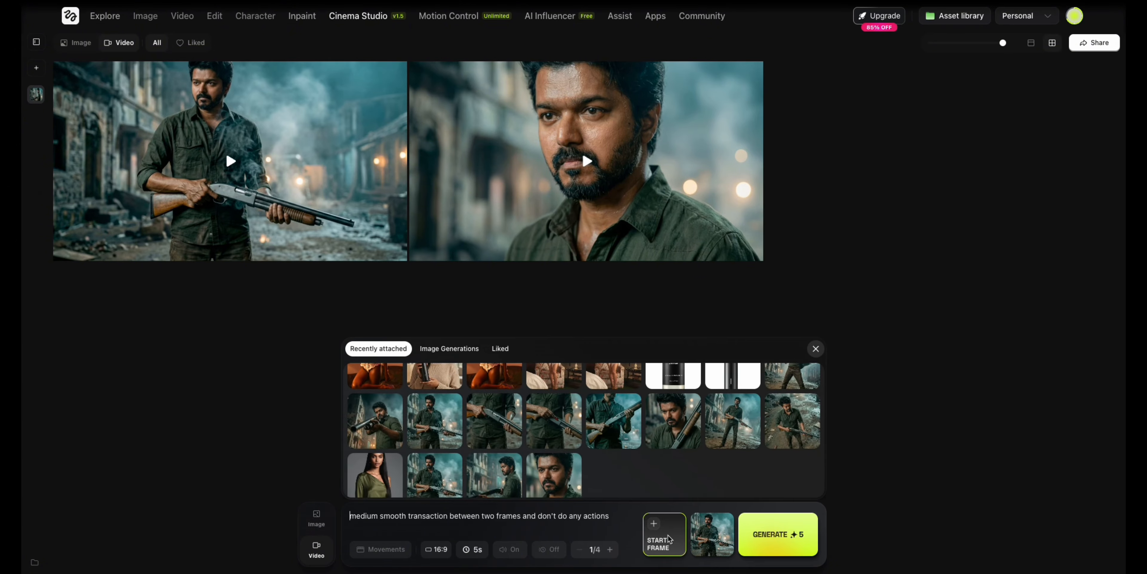
left_click(435, 475)
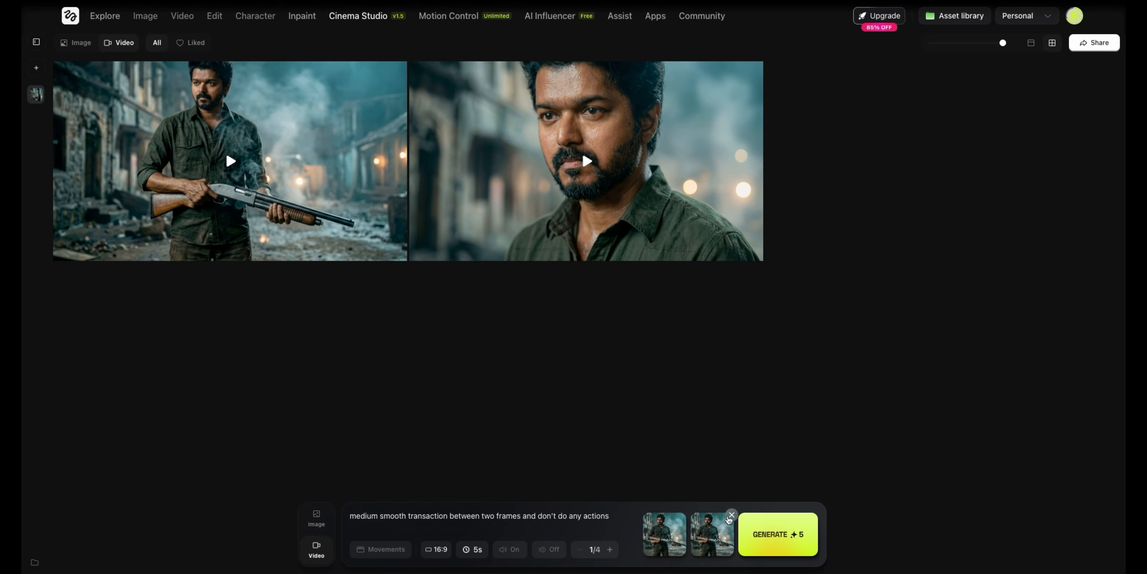
left_click(731, 519)
left_click(715, 541)
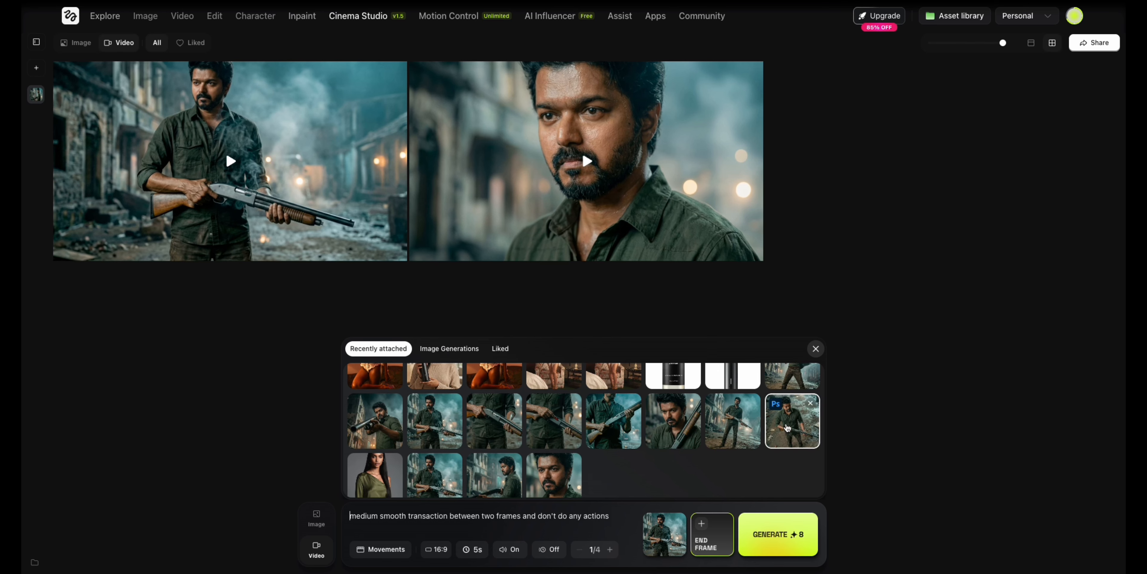
left_click(787, 427)
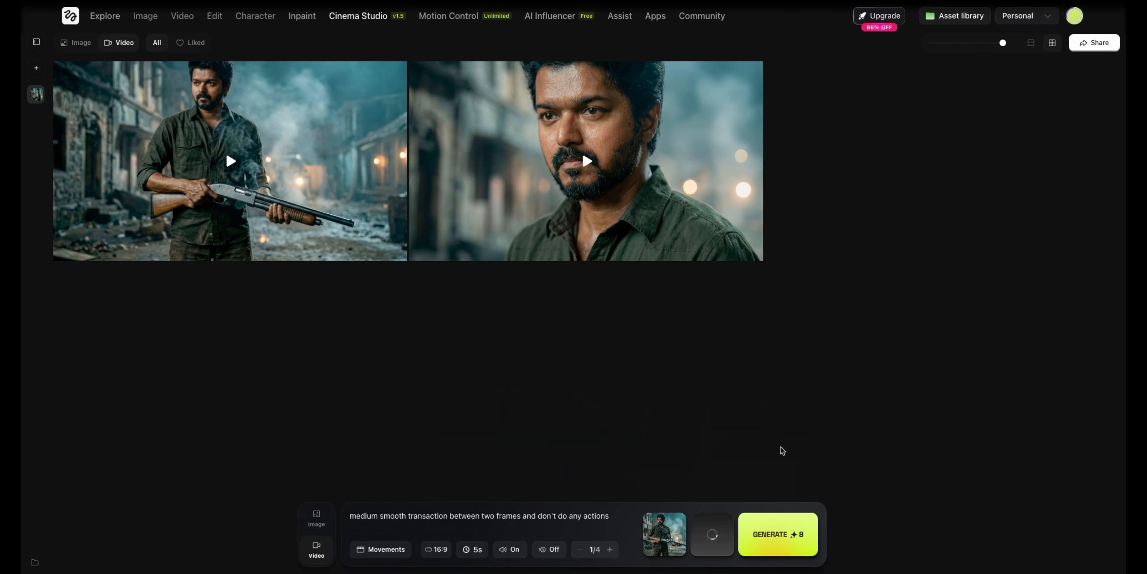
left_click(781, 550)
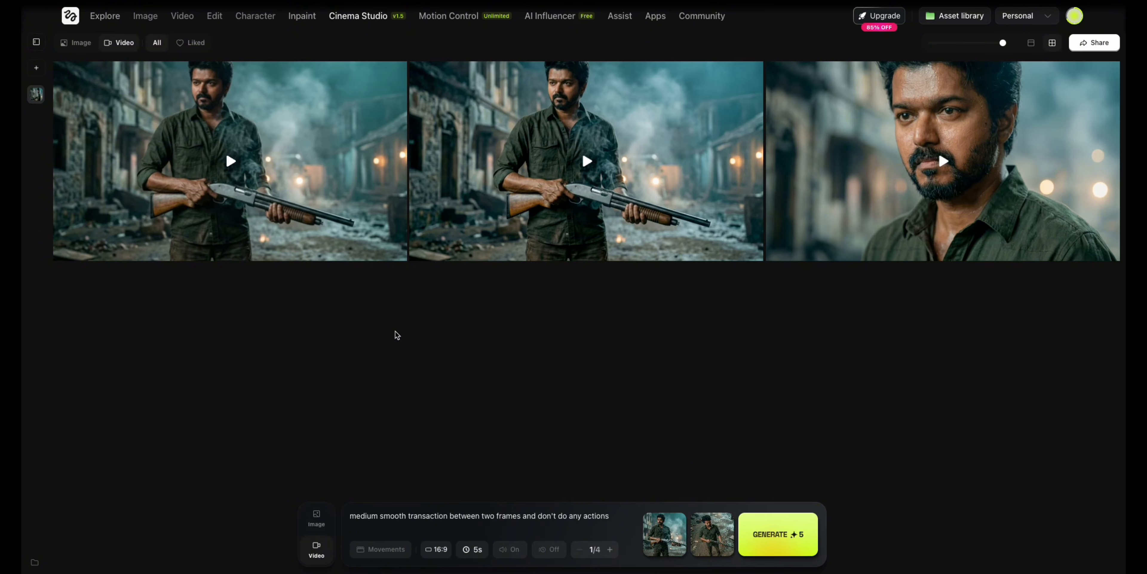
Step: Generate a transition clip with the high-angle shotgun image as start frame and the tilted full-body shotgun image as end frame
mouse_move(310, 183)
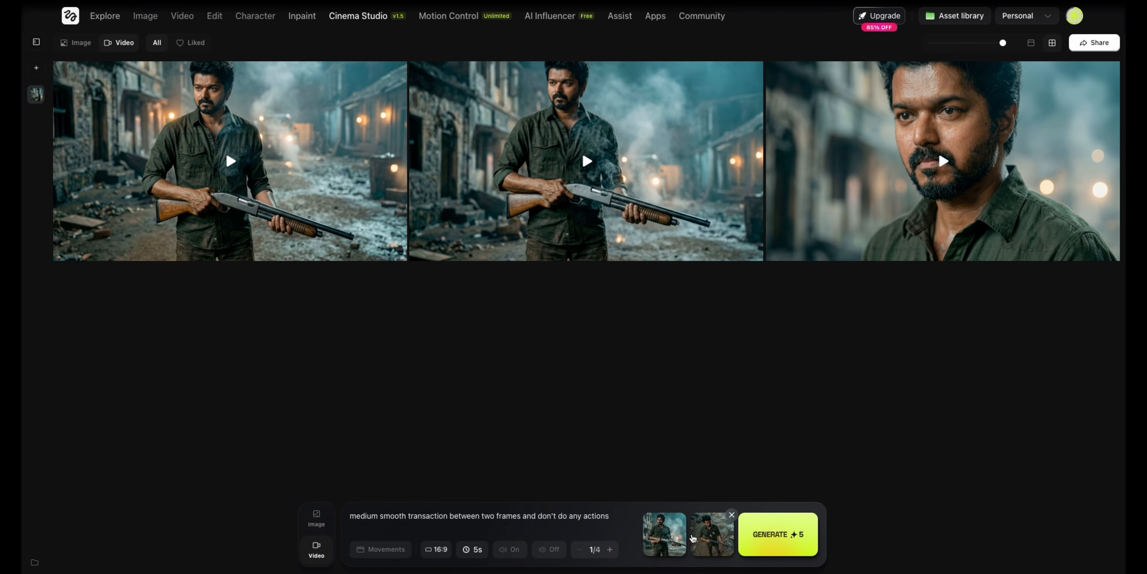
left_click(683, 523)
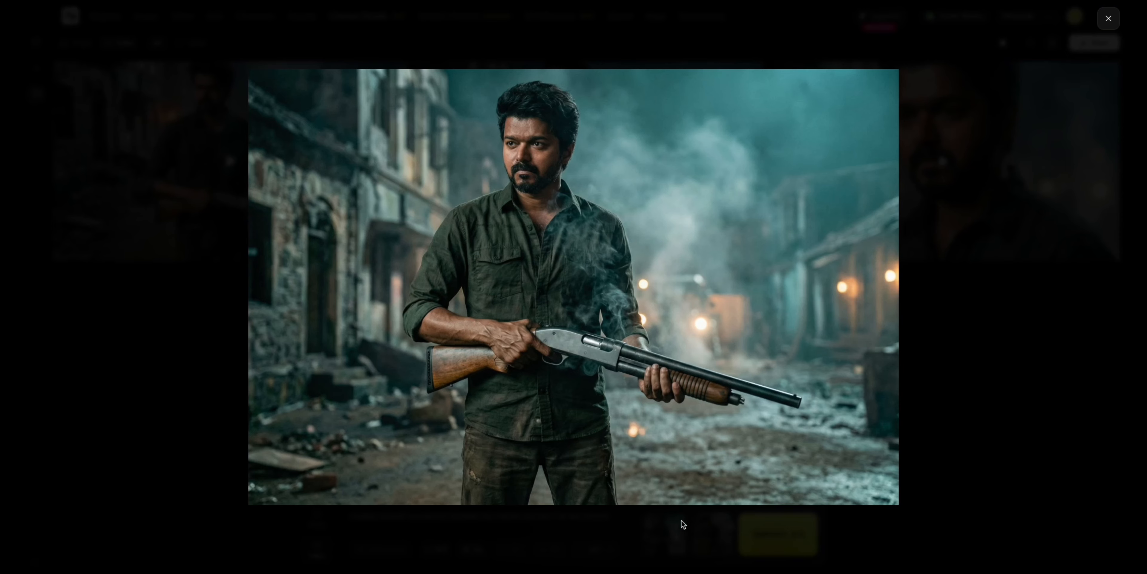
left_click(1030, 481)
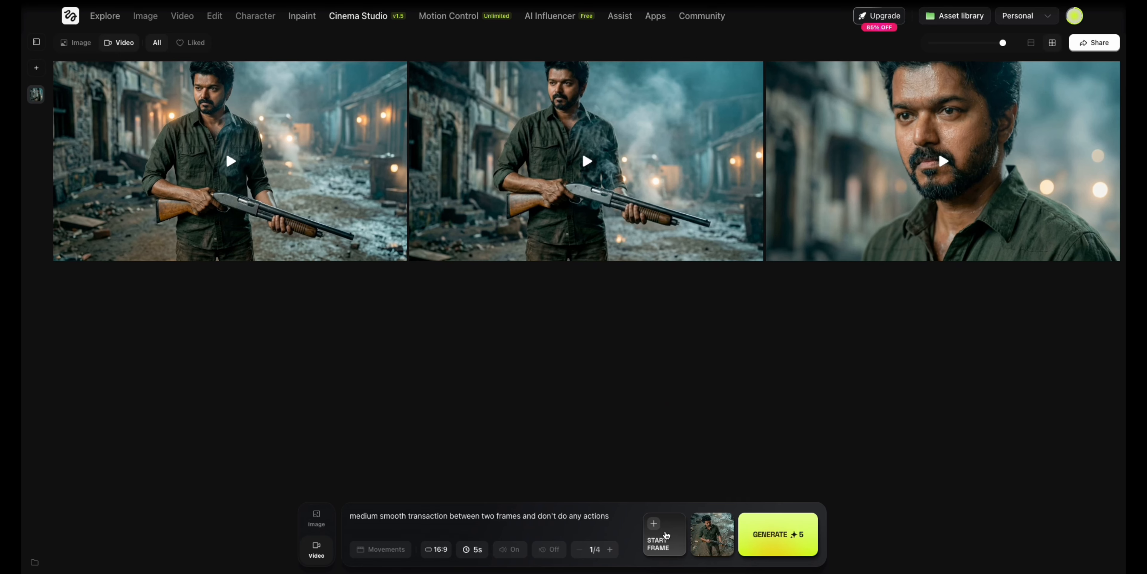
left_click(666, 534)
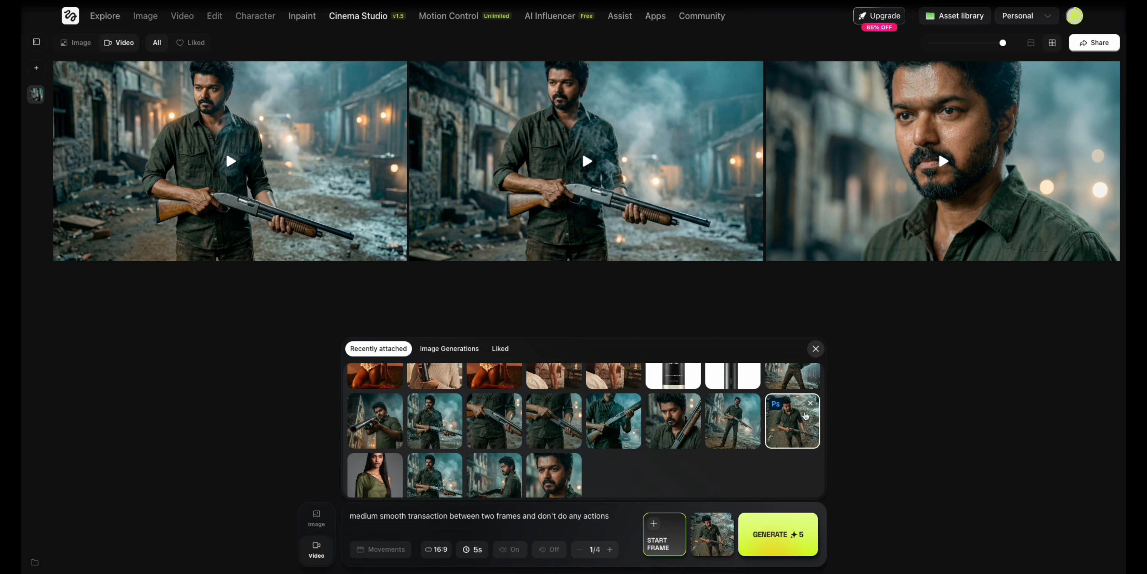
left_click(805, 416)
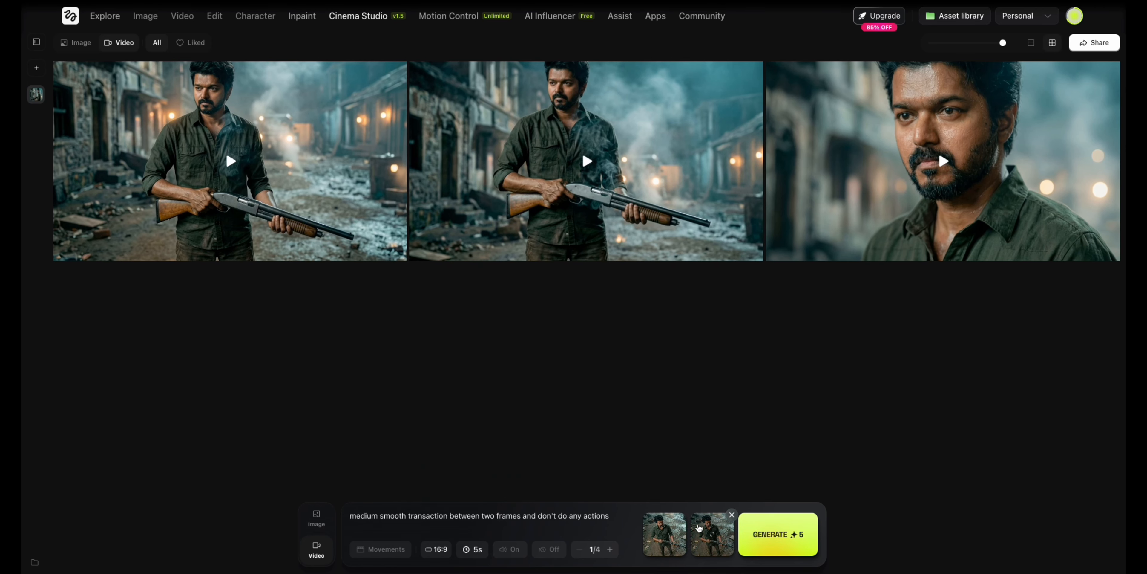
left_click(732, 514)
left_click(702, 526)
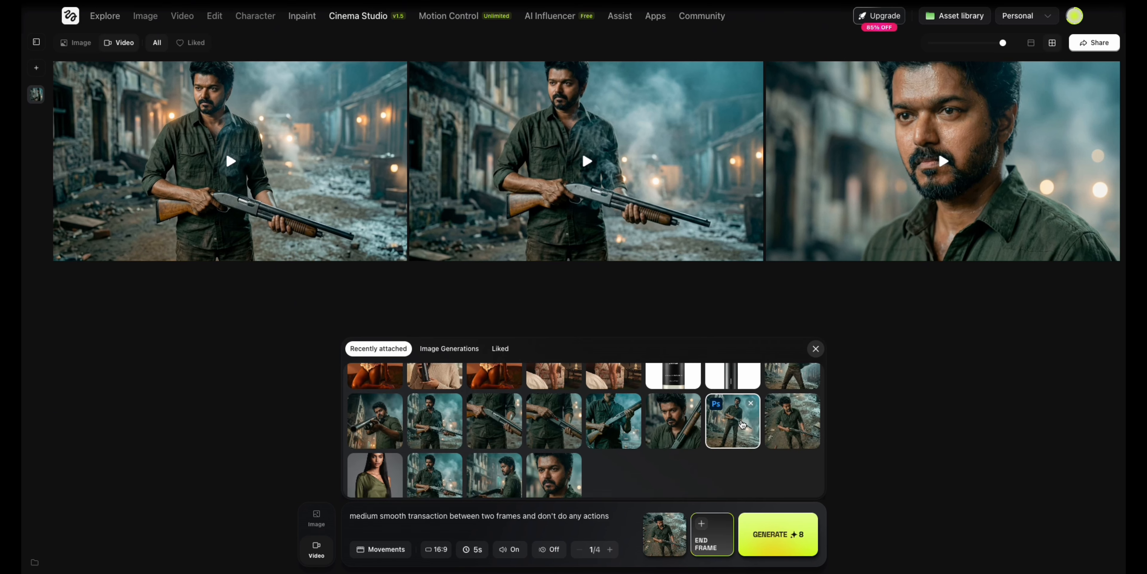
left_click(742, 424)
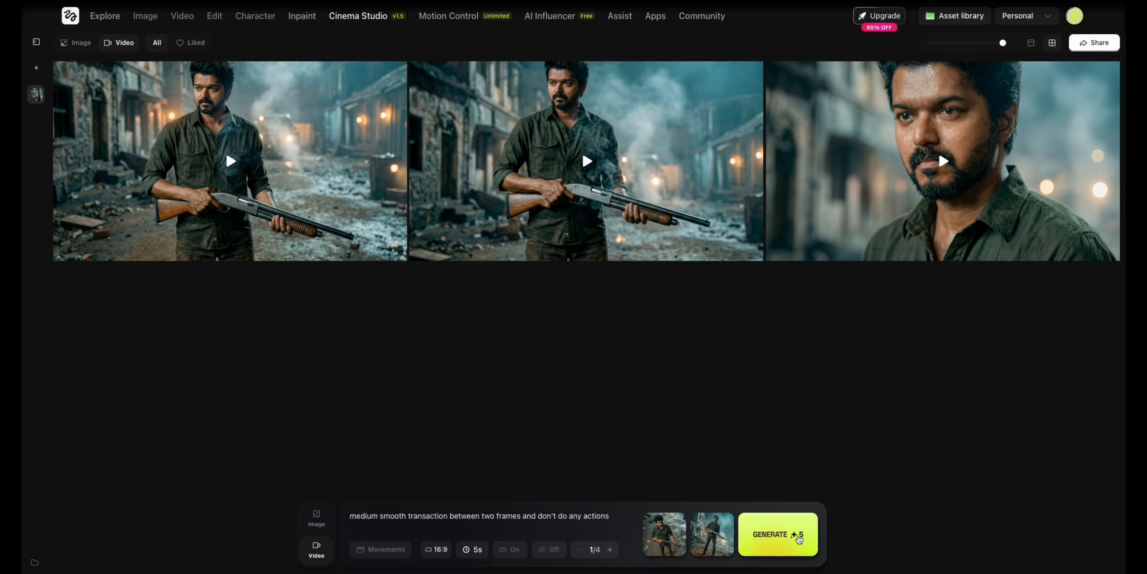
left_click(791, 543)
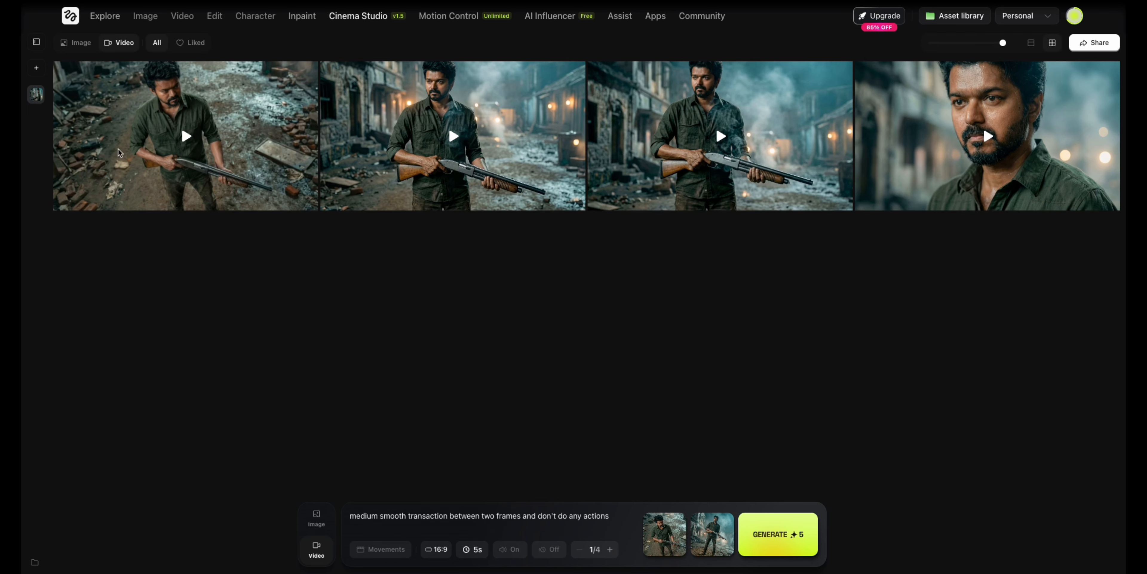
Step: Generate a transition clip from the tilted full-body image to the close-up with the shotgun against the shoulder, and preview it
mouse_move(187, 142)
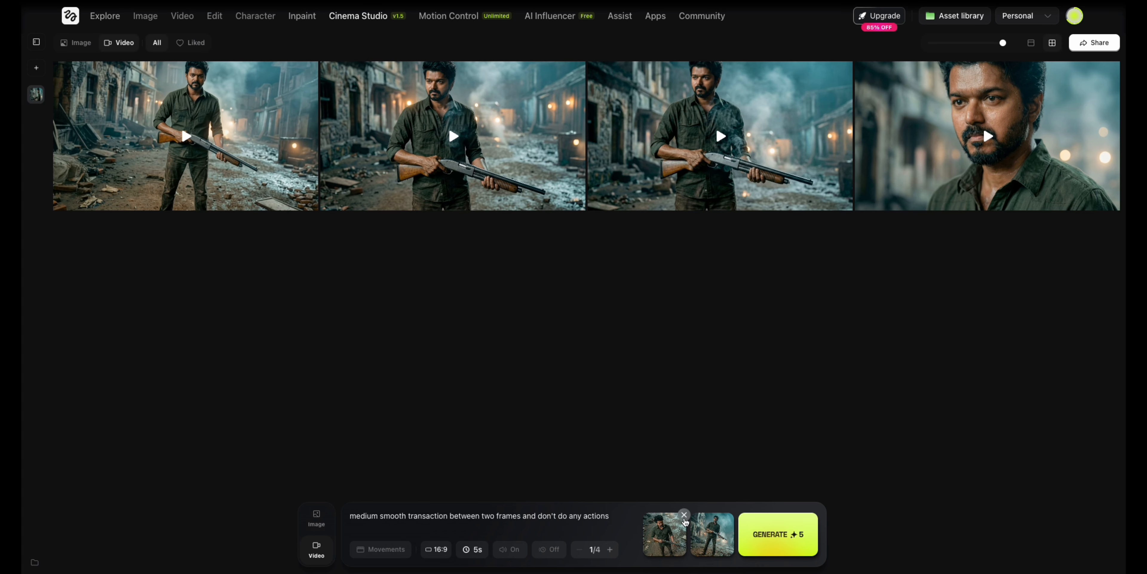
mouse_move(712, 535)
left_click(685, 518)
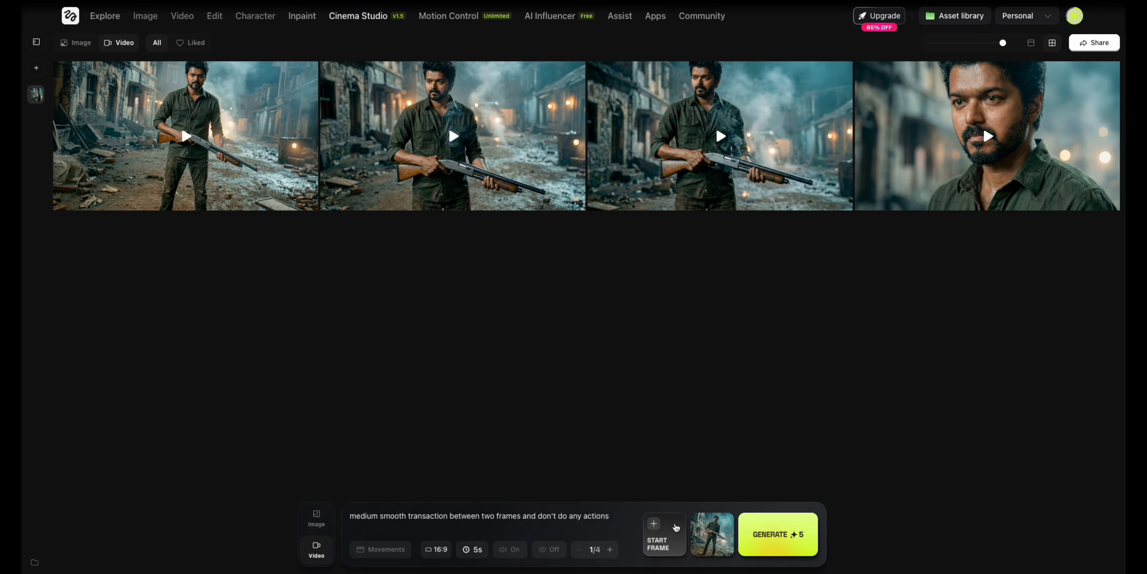
left_click(677, 527)
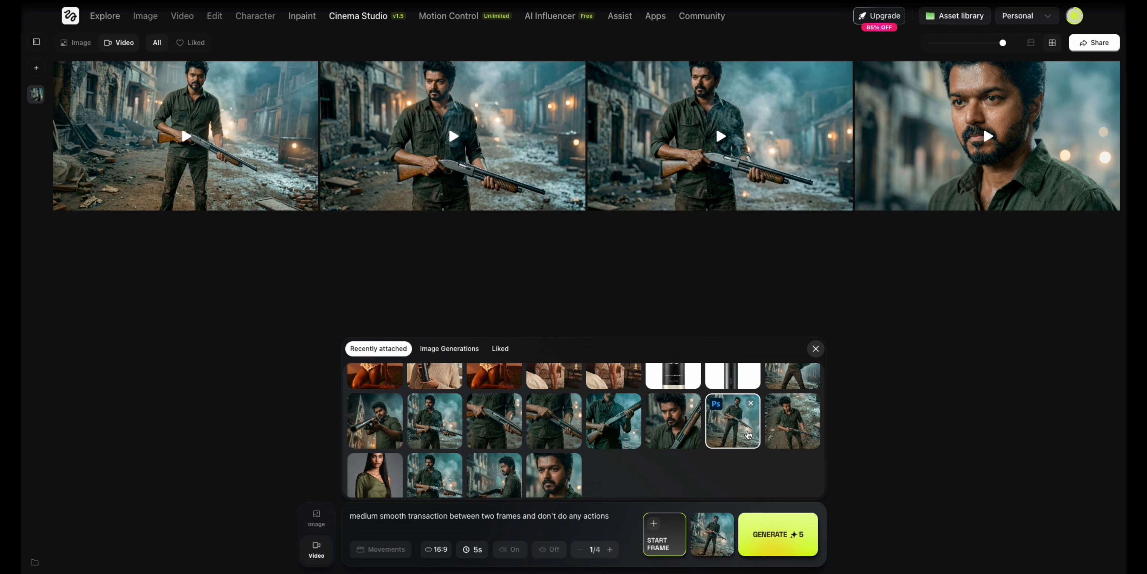
left_click(748, 434)
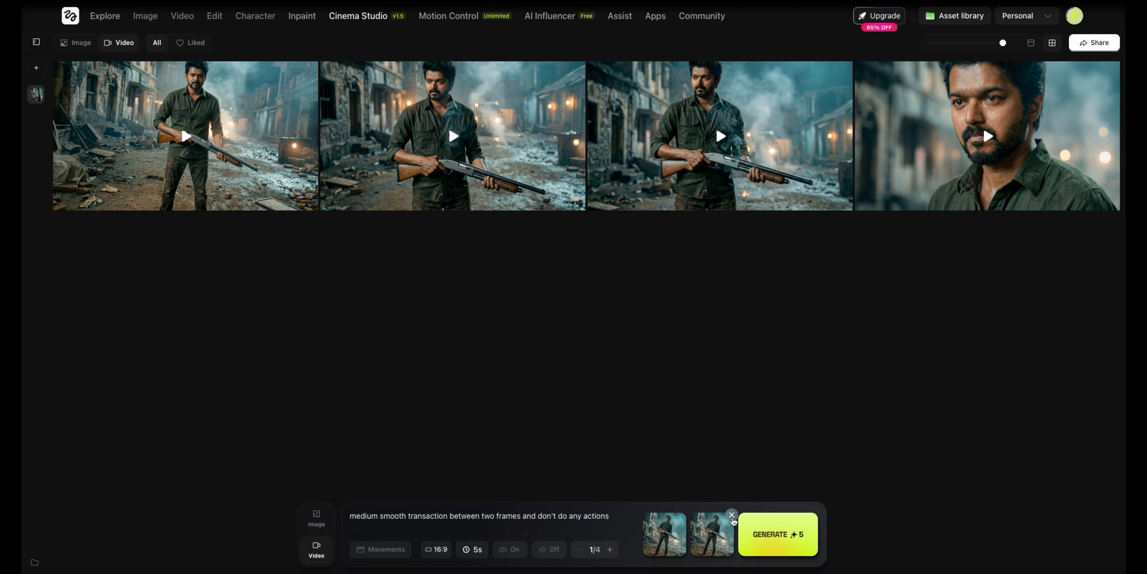
left_click(715, 543)
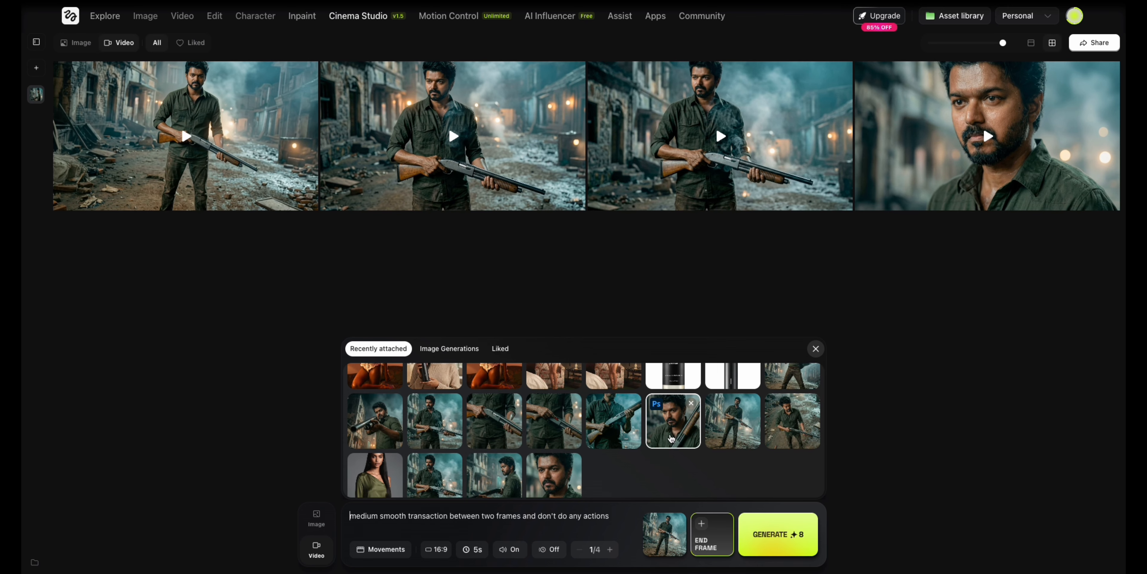
left_click(670, 438)
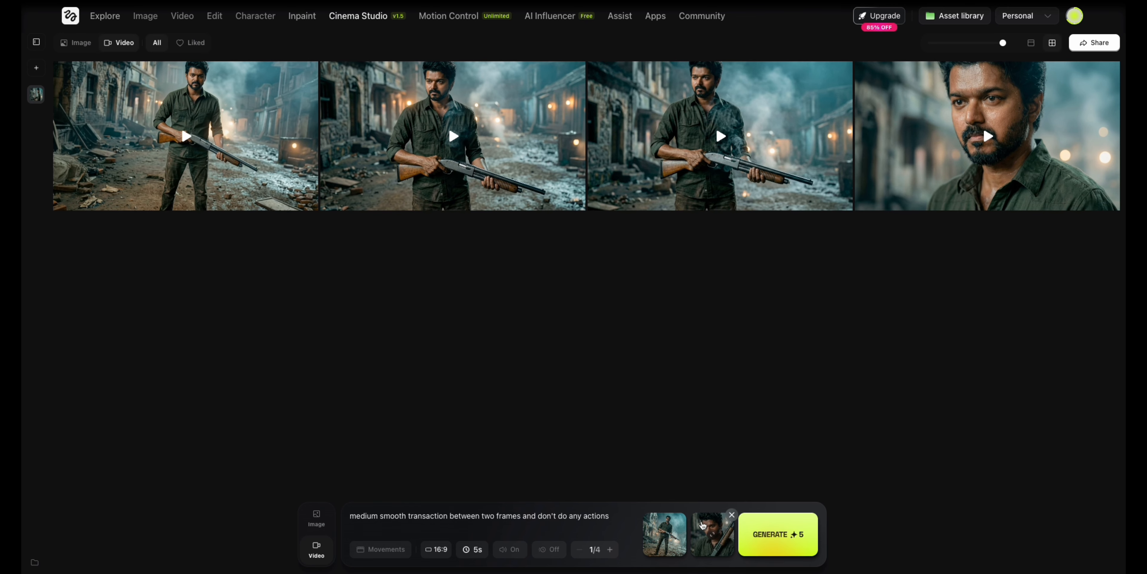
left_click(772, 540)
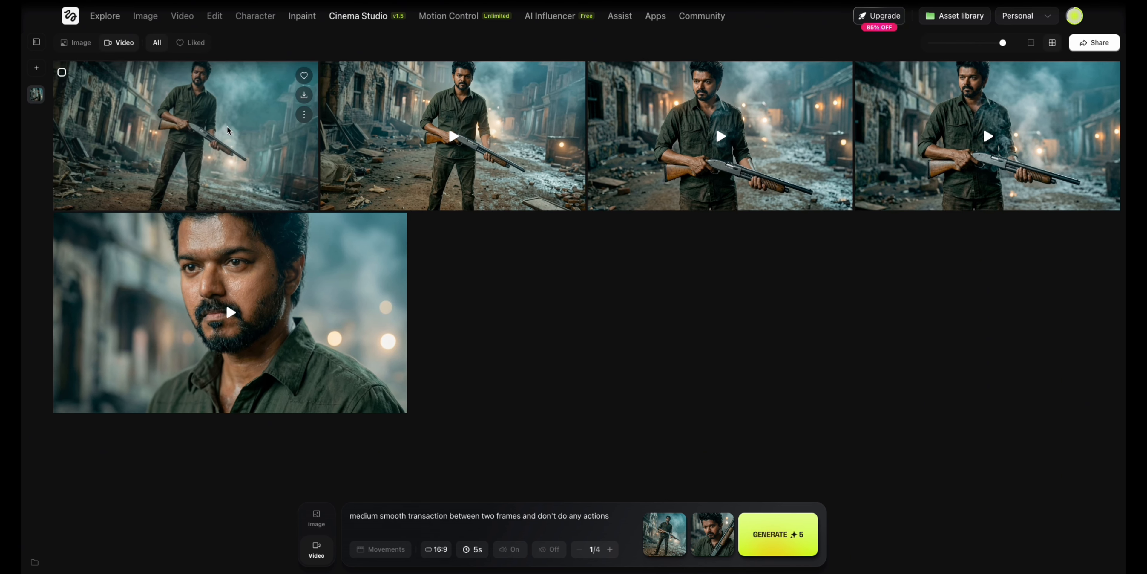
left_click(234, 138)
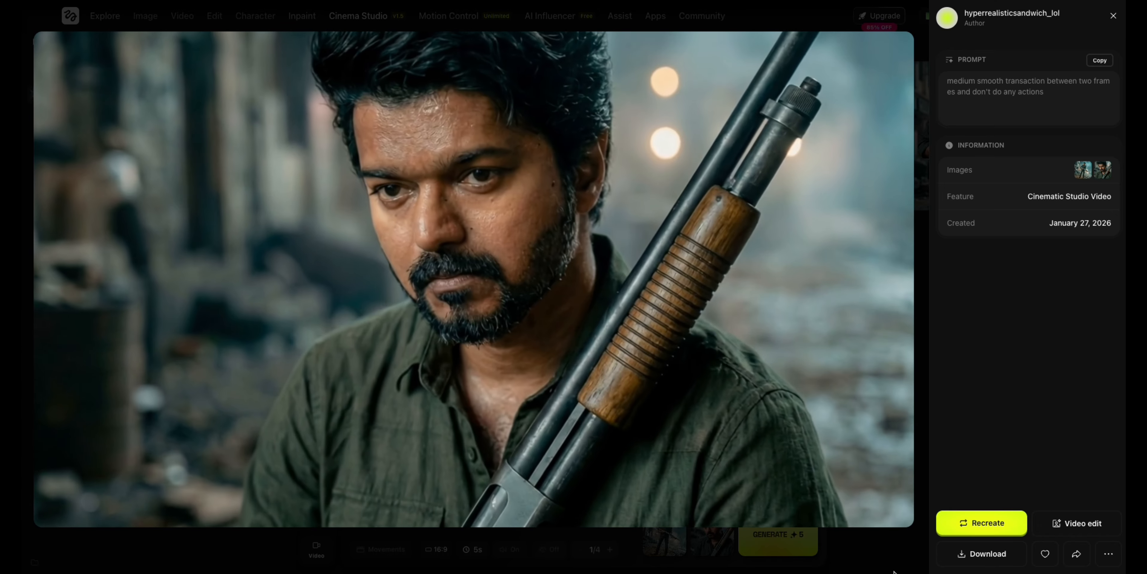
left_click(894, 572)
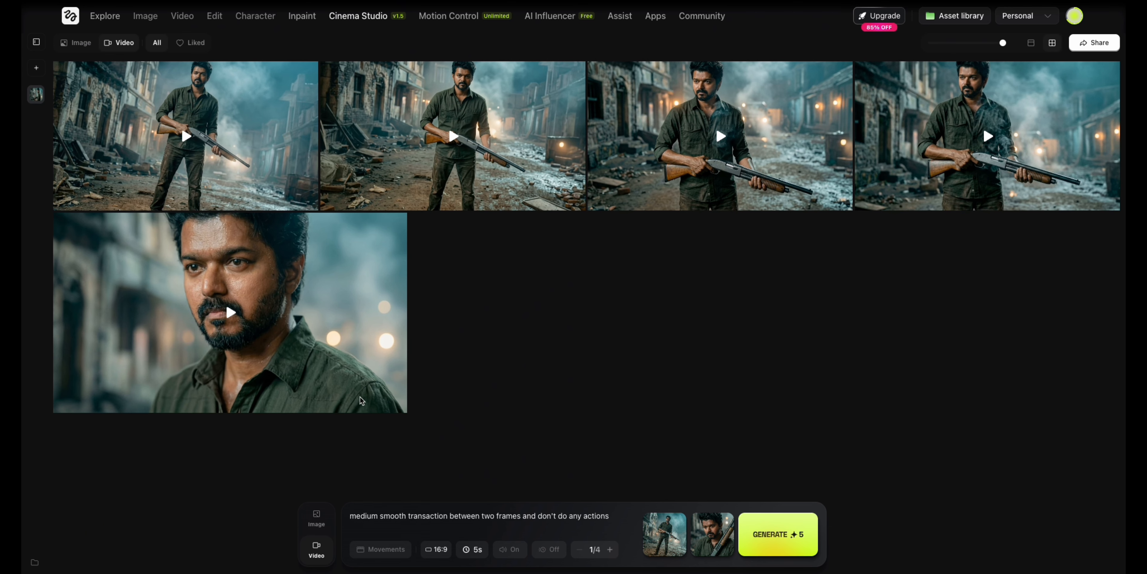
Step: Download the generated transition clips, starting with the oldest close-up clip
mouse_move(398, 274)
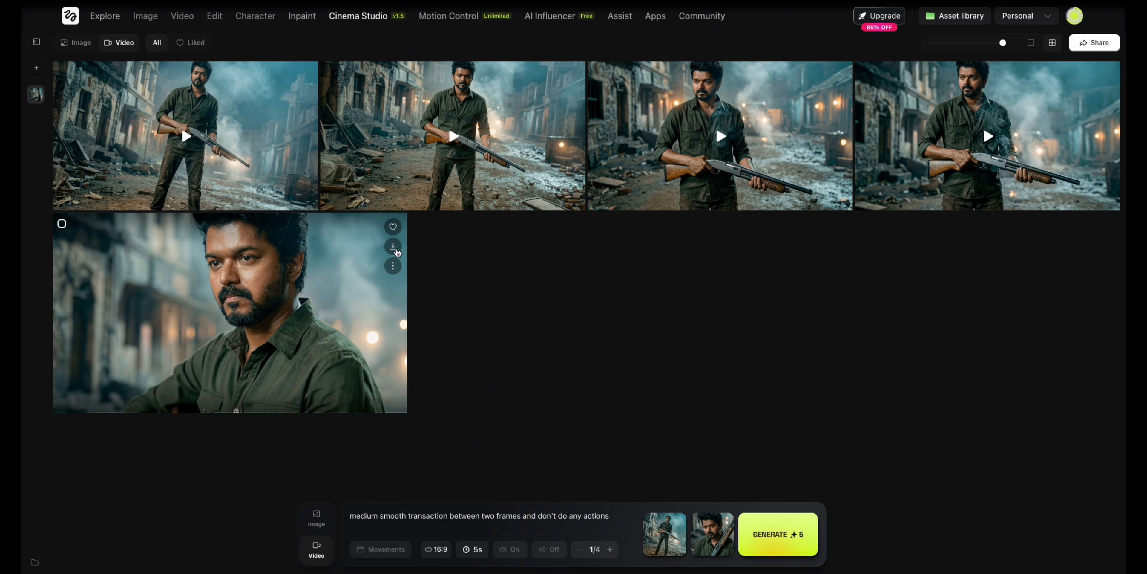
left_click(396, 249)
left_click(874, 315)
mouse_move(1090, 159)
left_click(1108, 96)
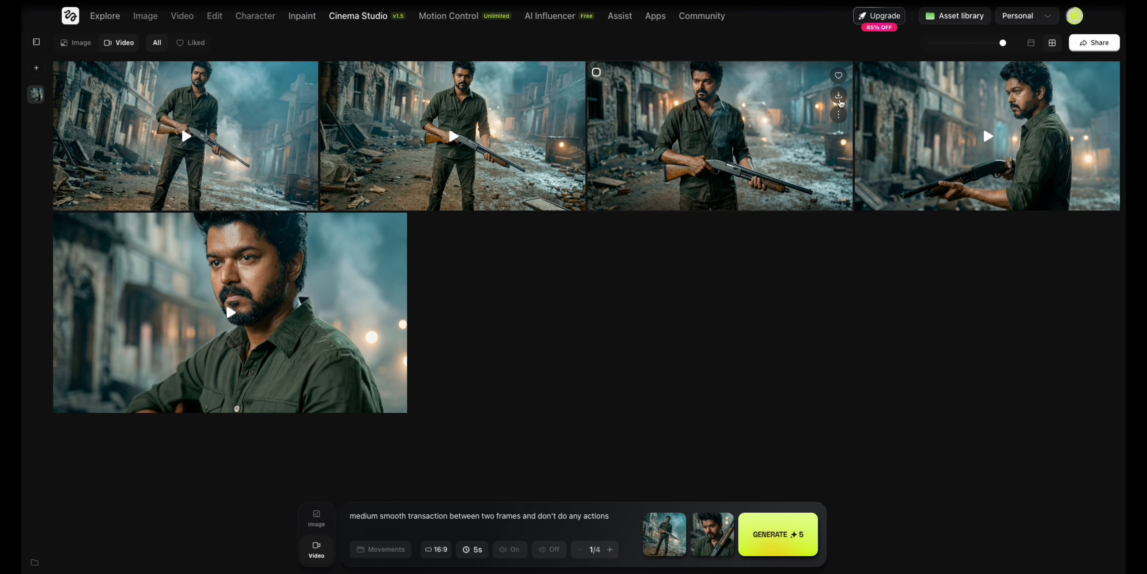
left_click(572, 96)
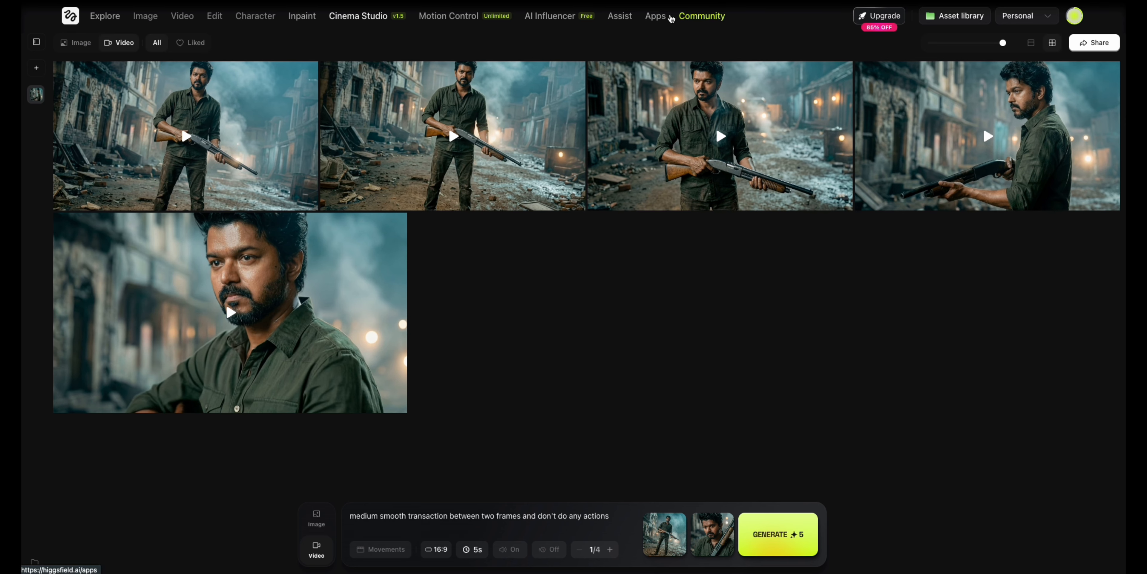
Step: Switch to EasyPeasyEase and upload the five hf_20260127 clips from the Downloads folder, selecting them from oldest to newest
mouse_move(166, 22)
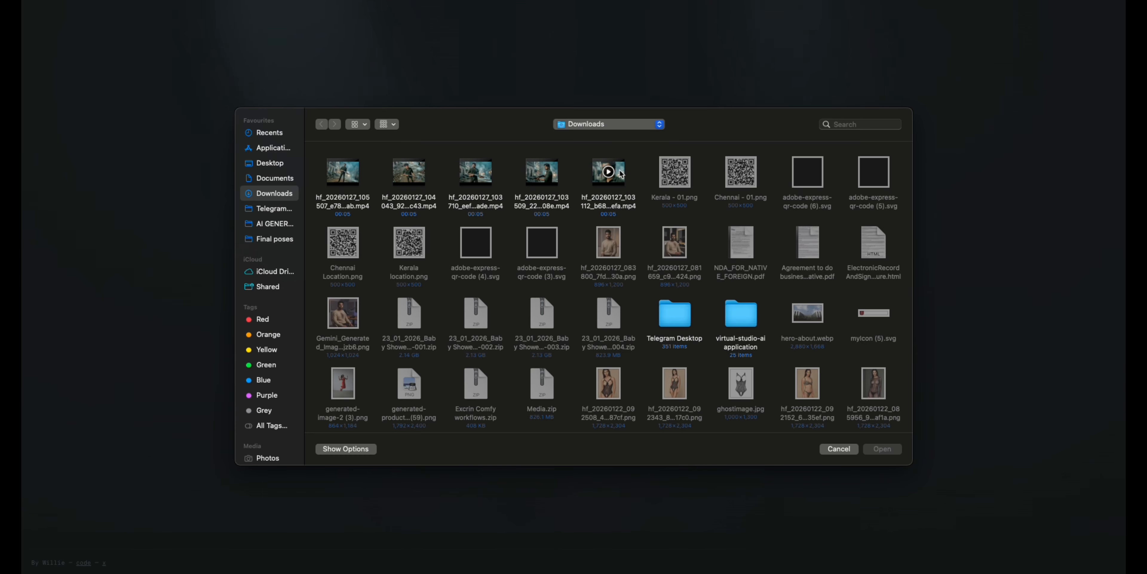
left_click(619, 178)
left_click(556, 183, "super")
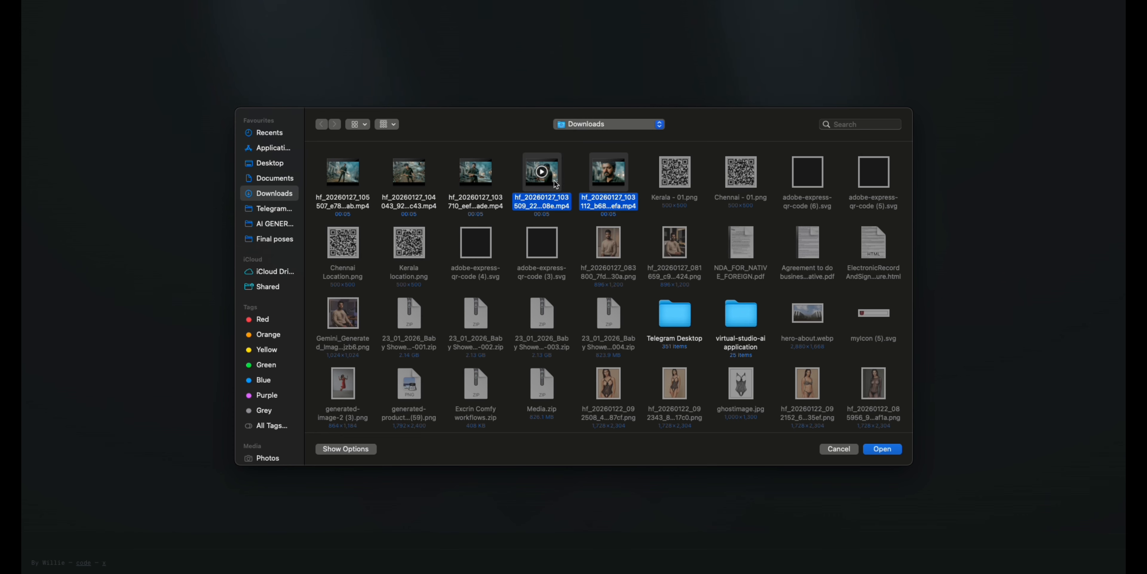
left_click(473, 185, "super")
left_click(421, 180, "super")
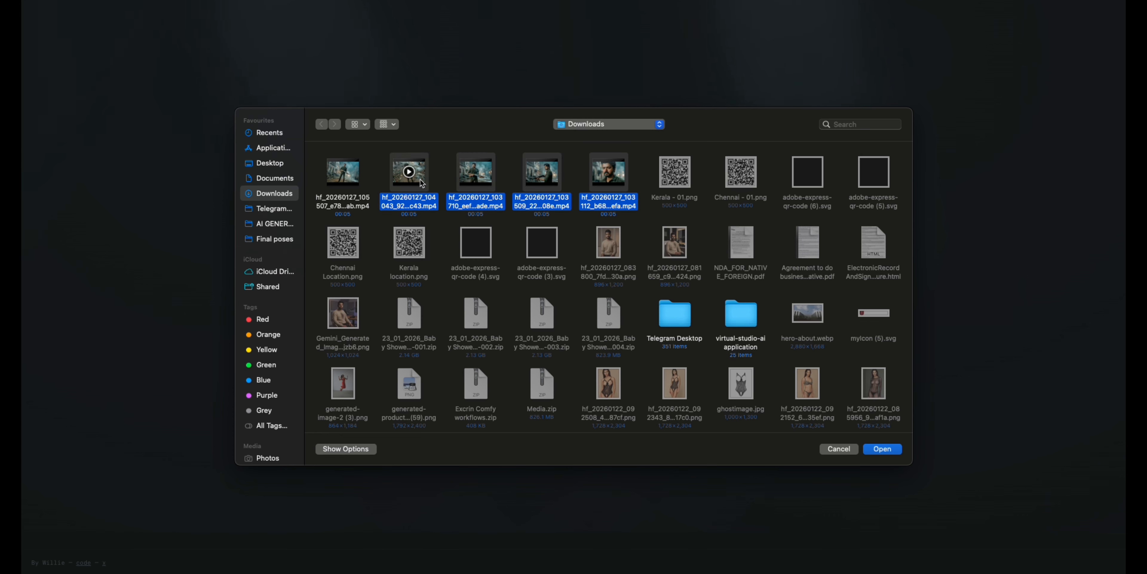
left_click(361, 182, "super")
left_click(877, 446)
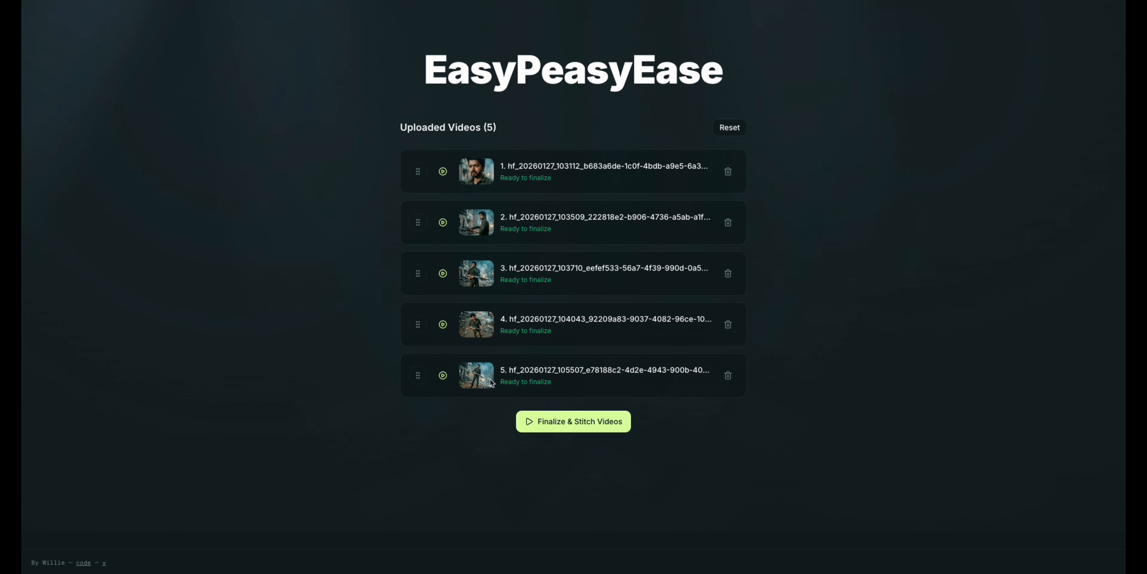
Step: Finalize and stitch the five uploaded videos, and preview the combined result through the first transition
left_click(547, 419)
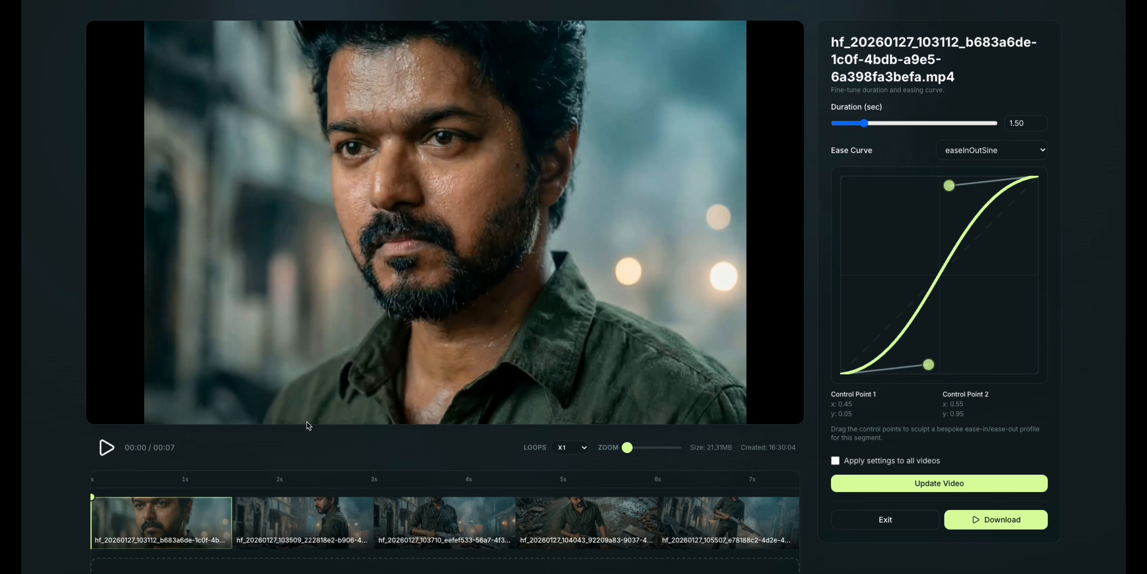
left_click(107, 448)
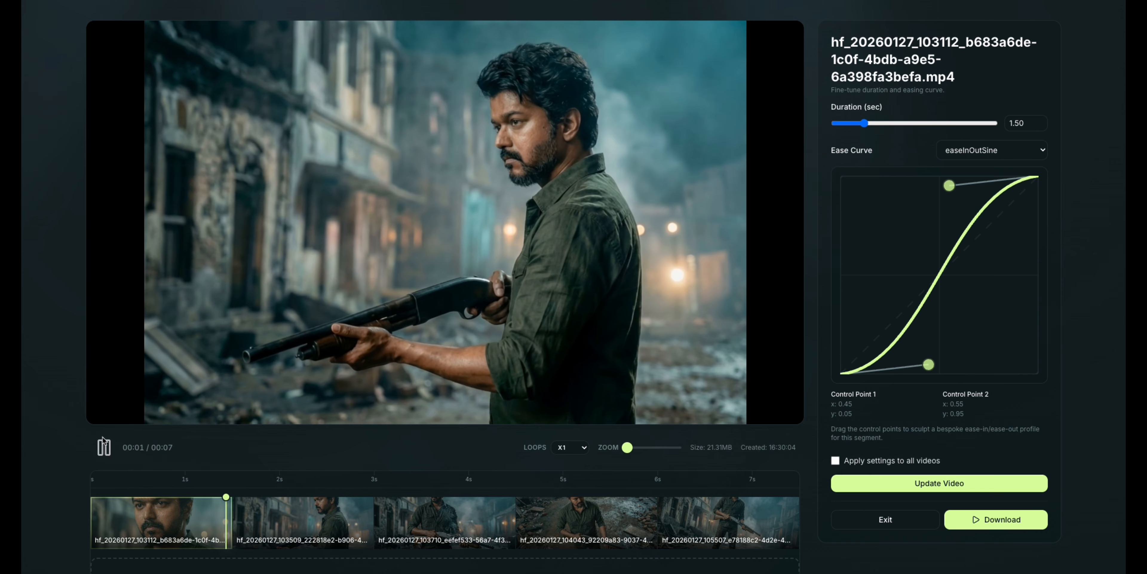
left_click(104, 447)
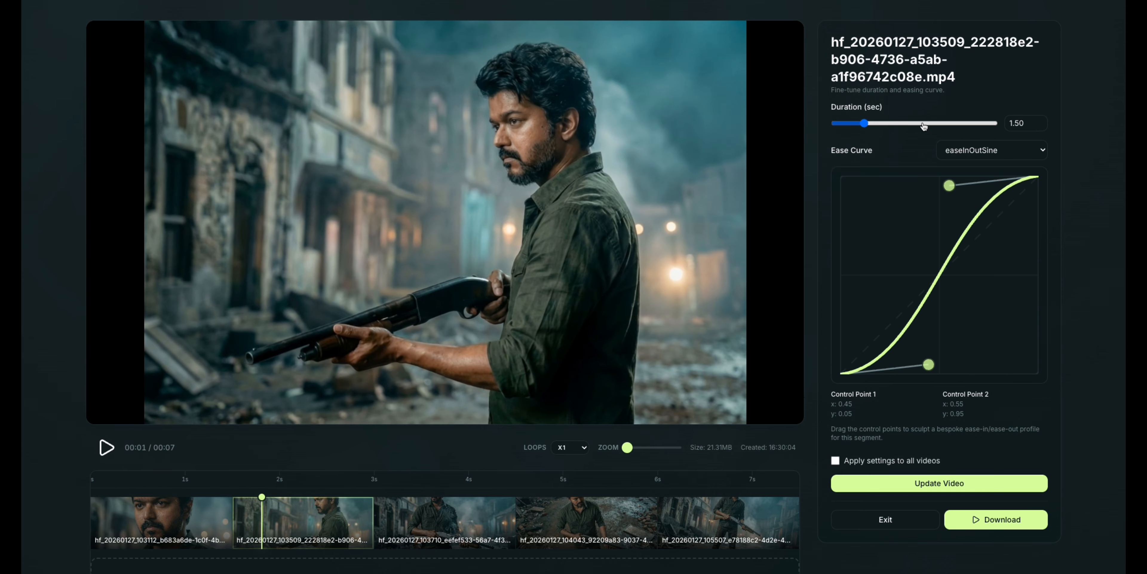
Step: Update all videos to a 0.95-second duration and a custom ease curve with control points at (0.79, 0.00) and (0.47, 0.99)
left_click_drag(874, 128, 849, 127)
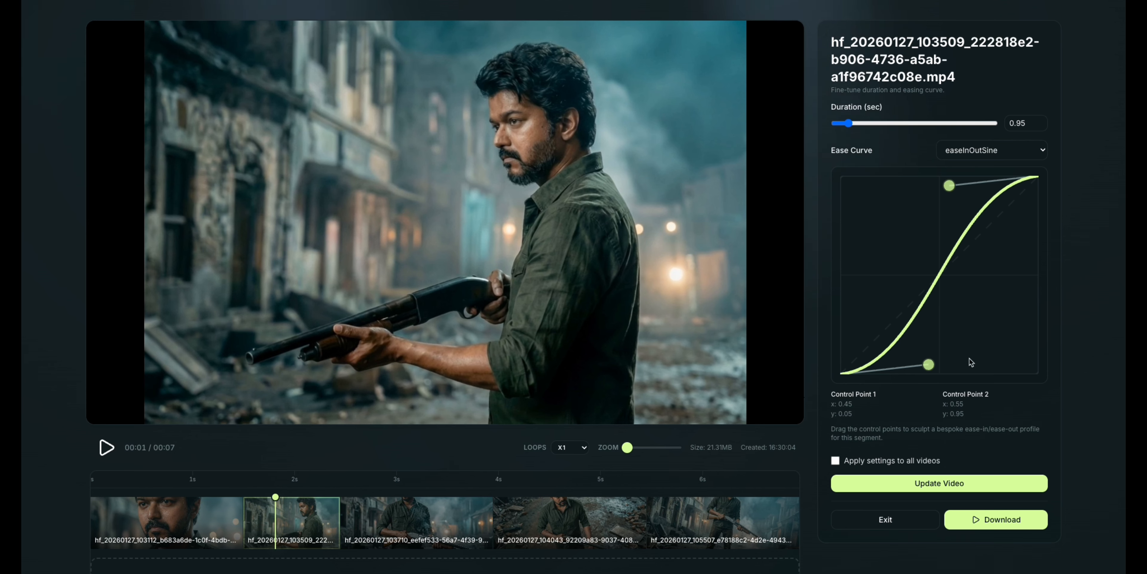
left_click_drag(950, 185, 933, 179)
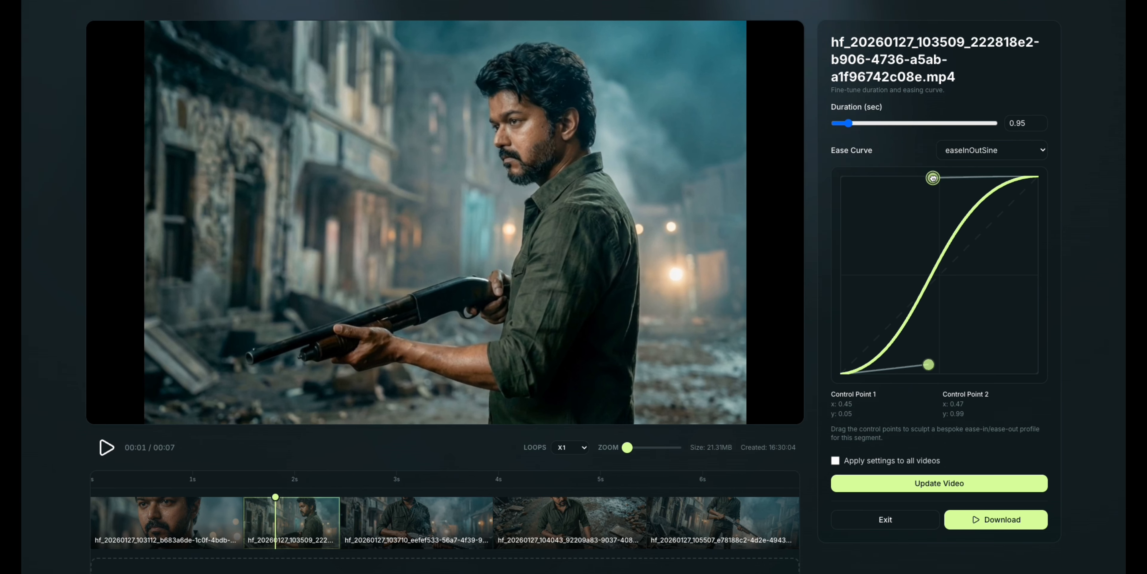
left_click_drag(928, 364, 997, 373)
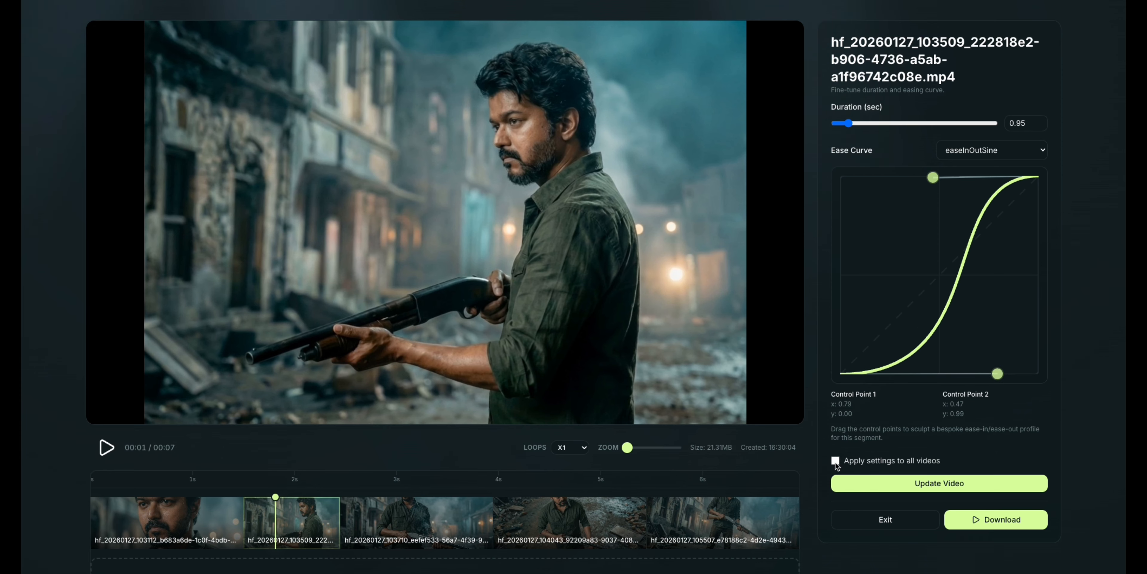
left_click(836, 460)
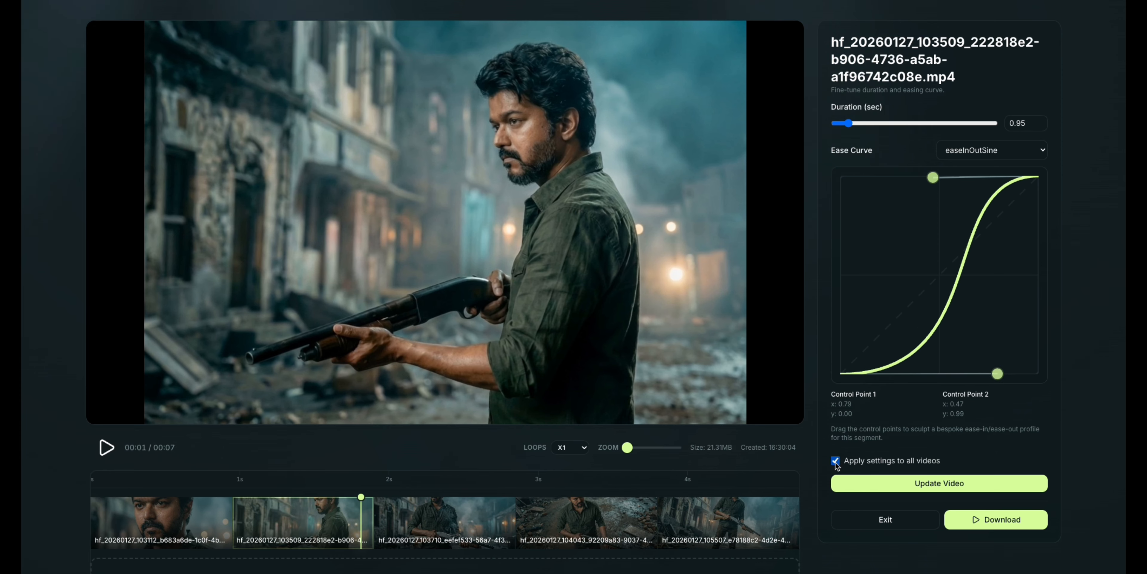
left_click(869, 490)
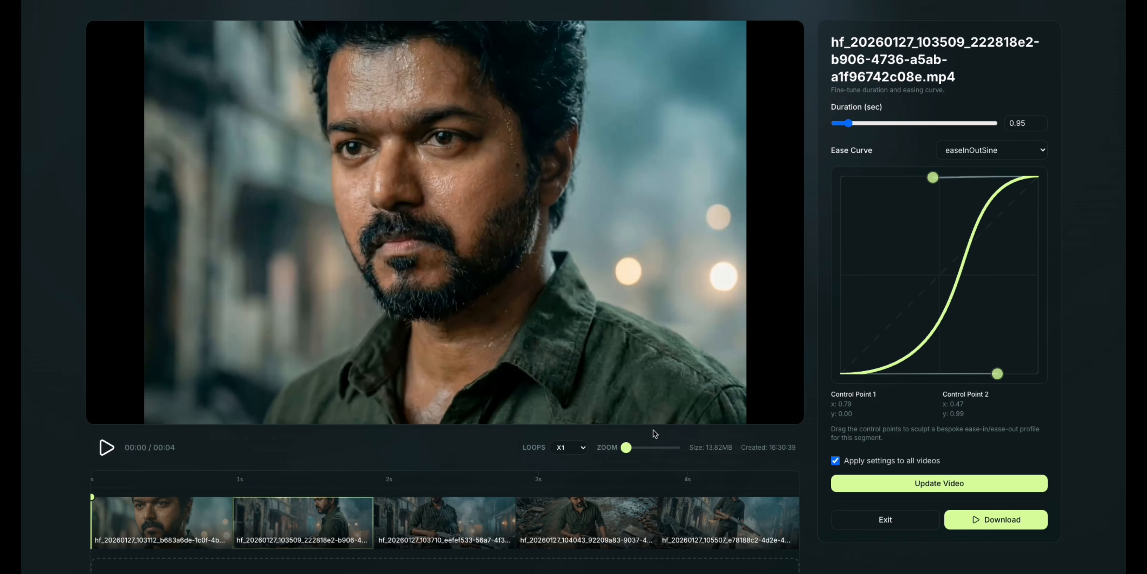
Step: Preview the updated stitched video and download it
left_click(107, 447)
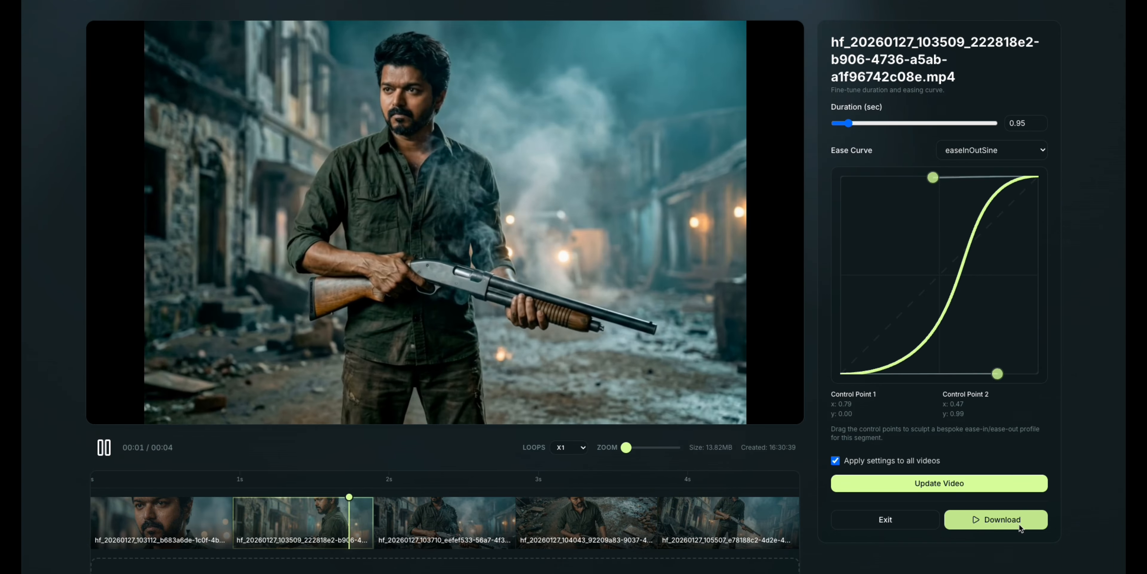
left_click(1021, 525)
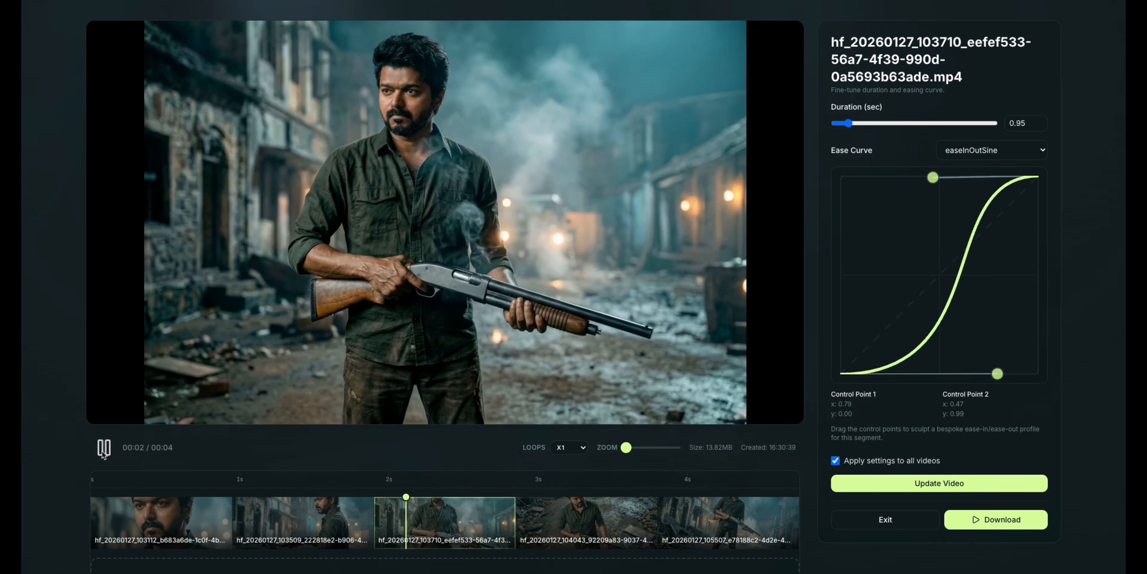
left_click(104, 449)
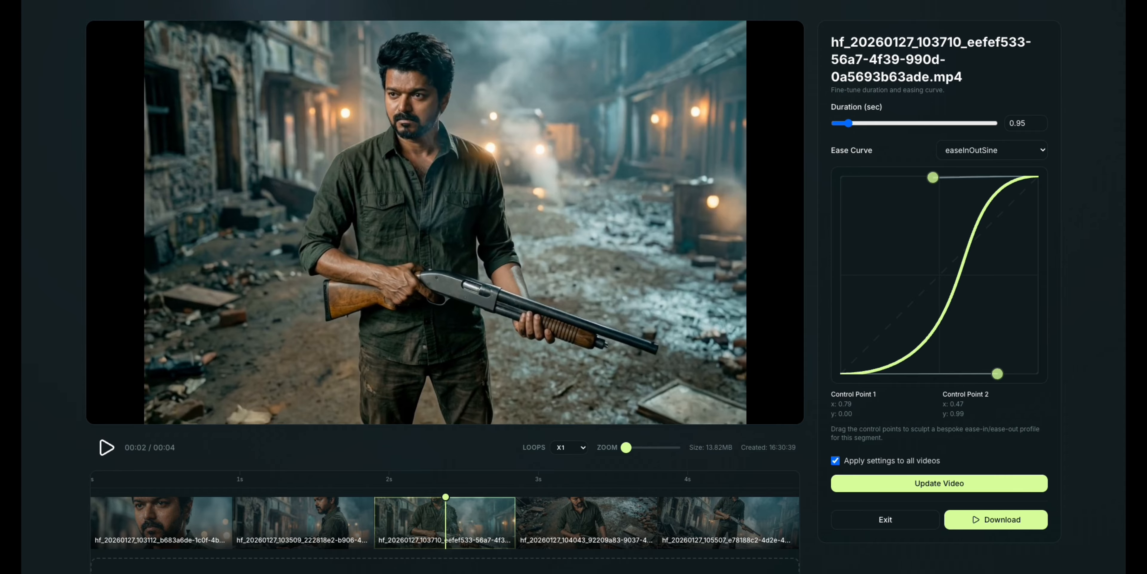